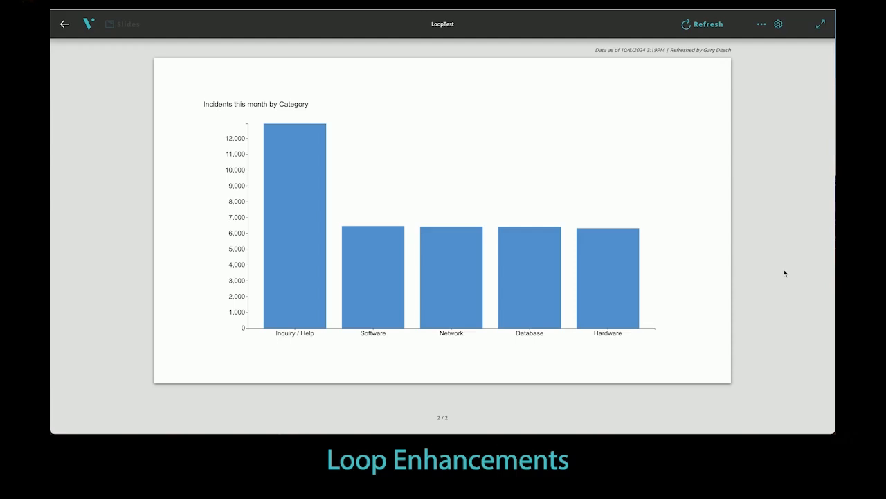
Step: Set the LoopTest deck's loop data refresh frequency to 5 minutes and check the available slide rotation intervals
click(762, 24)
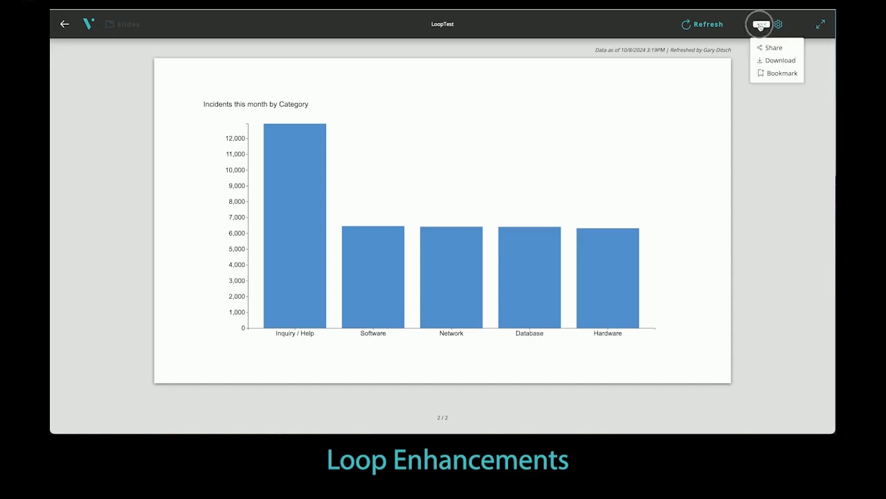
click(779, 25)
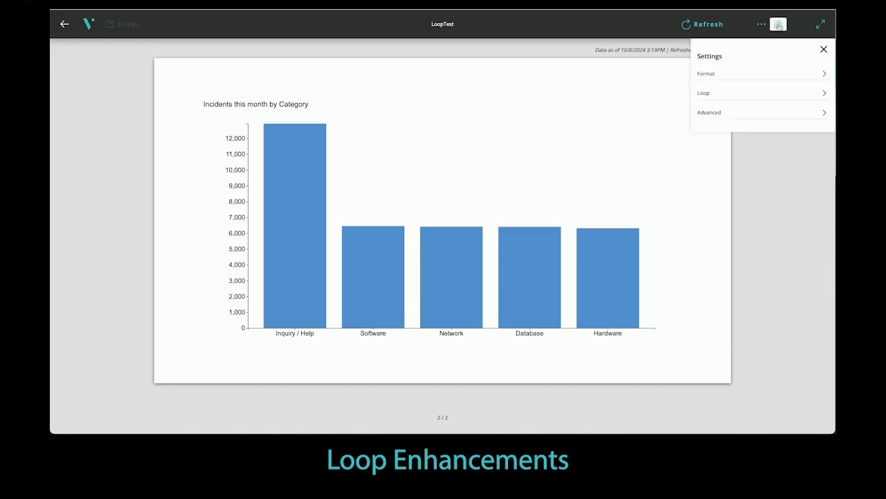
click(776, 97)
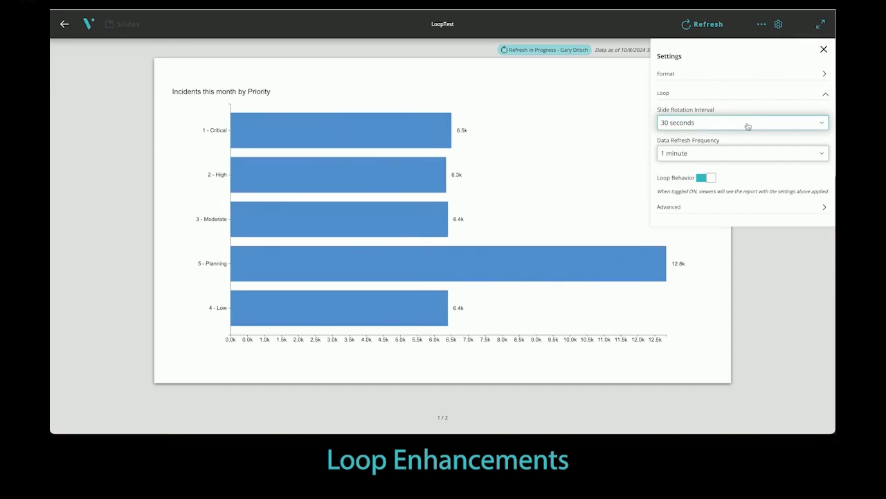
click(748, 153)
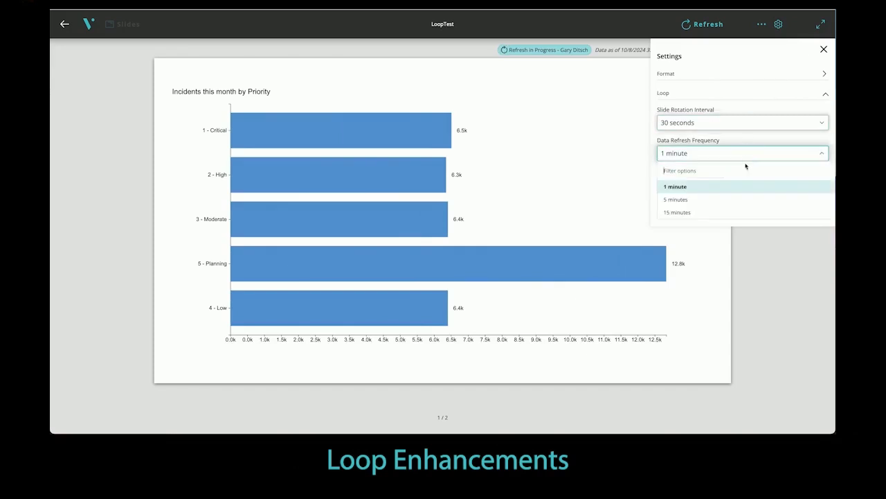
click(704, 206)
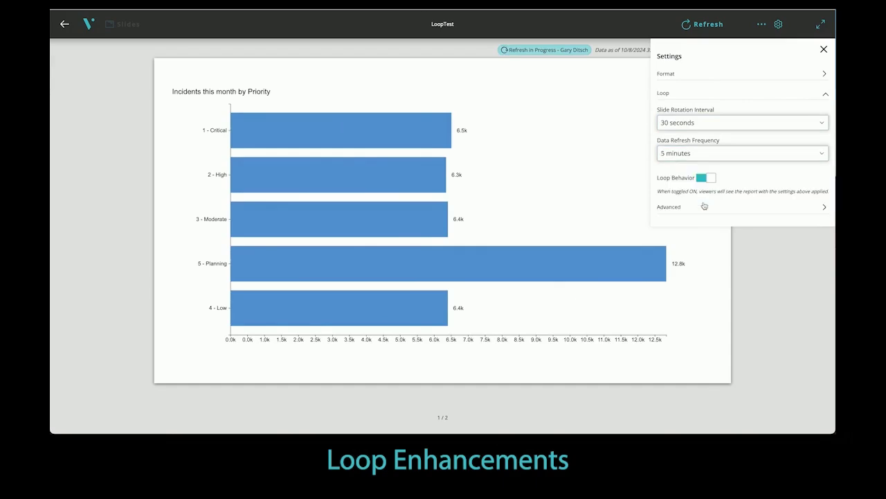
click(771, 125)
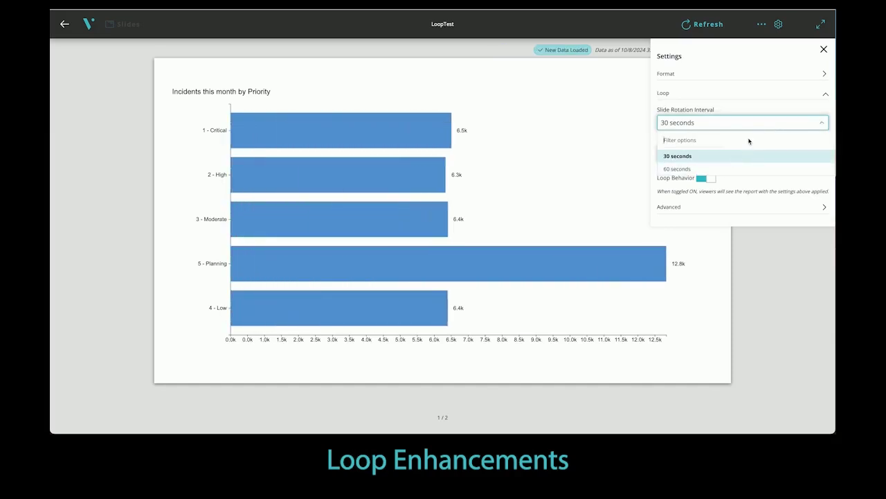
click(780, 122)
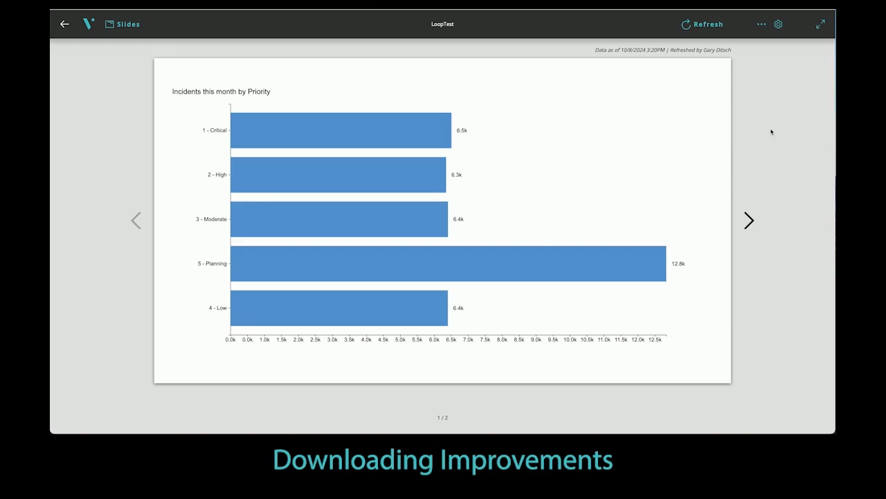
Step: Open the report's download options, choose the Image (PNG) format and review the export quality levels
click(762, 24)
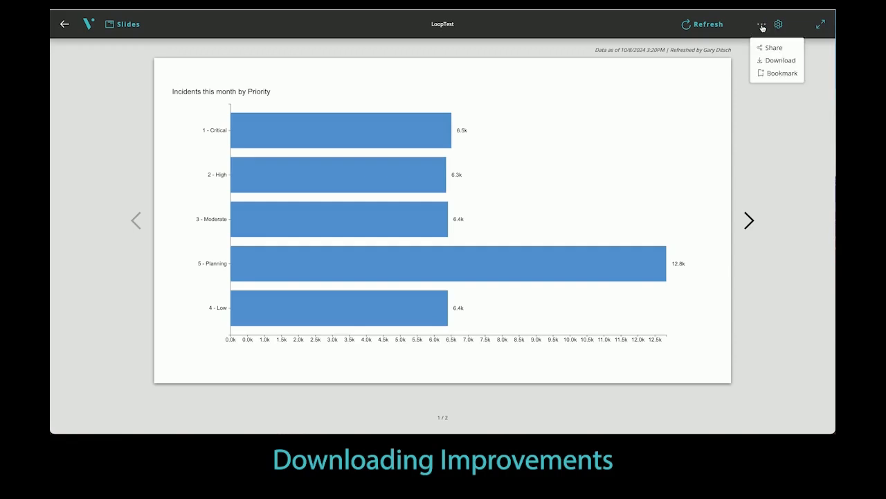
click(779, 62)
click(422, 183)
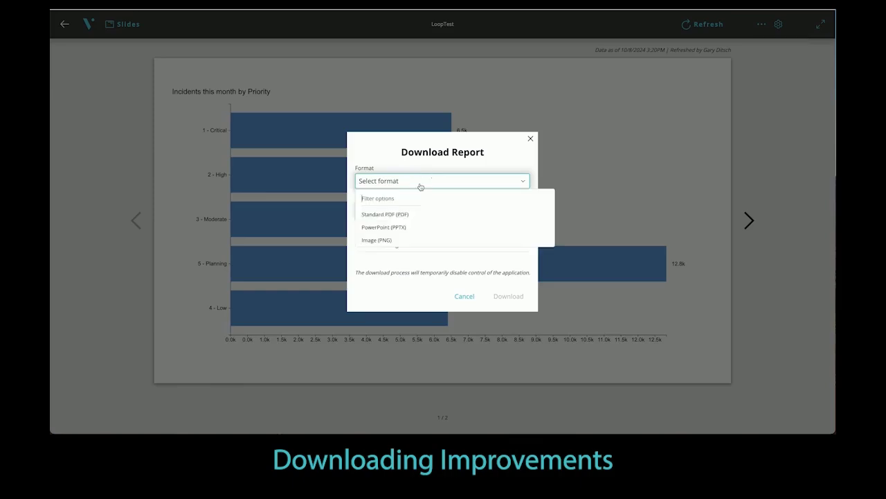
click(392, 242)
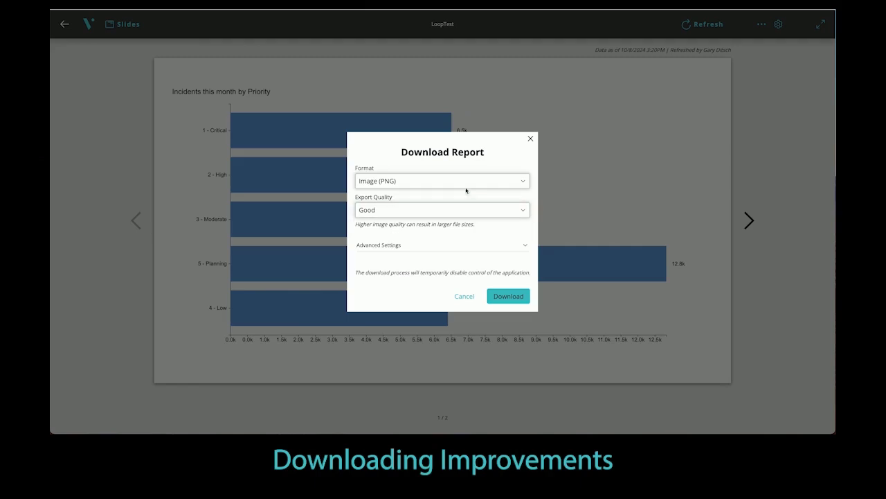
click(439, 211)
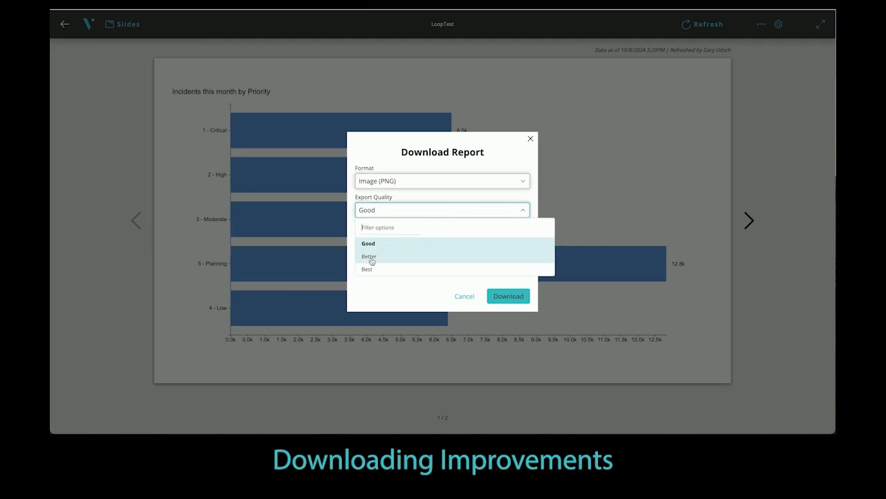
click(433, 213)
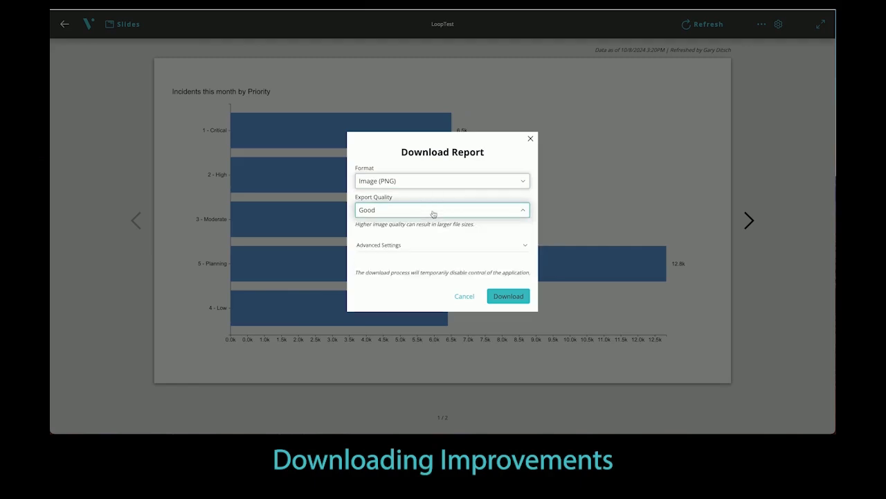
Step: Change the download format to Standard PDF (PDF) and keep the export quality at Good
click(434, 183)
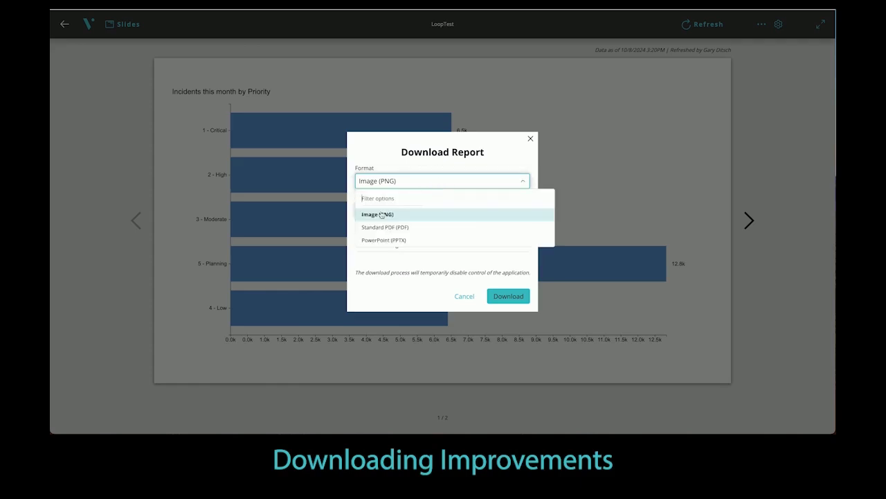
click(374, 230)
click(401, 210)
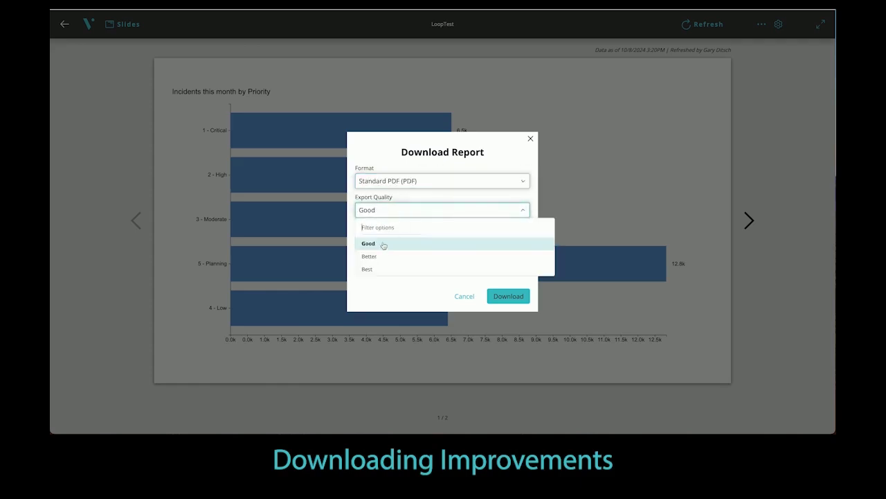
click(440, 216)
Step: In the advanced download settings, enable filter icons on charts and switch flattened slides off and back on
click(476, 240)
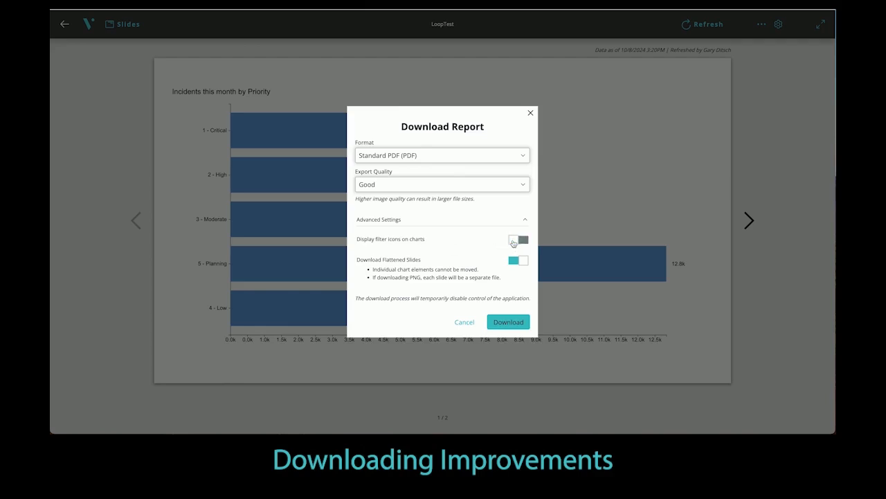
click(513, 243)
click(518, 261)
click(519, 261)
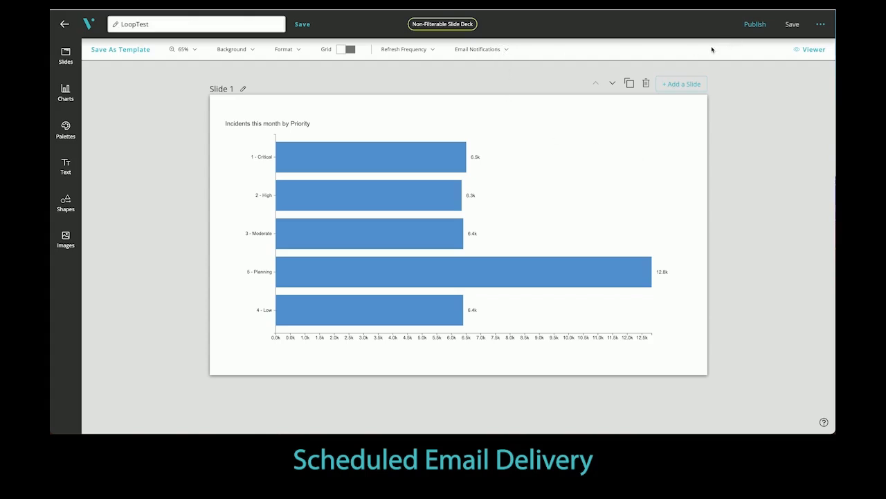
Step: Open the deck's email notification settings, compare the on-demand and scheduled modes, and try the Active Schedule switch
click(506, 52)
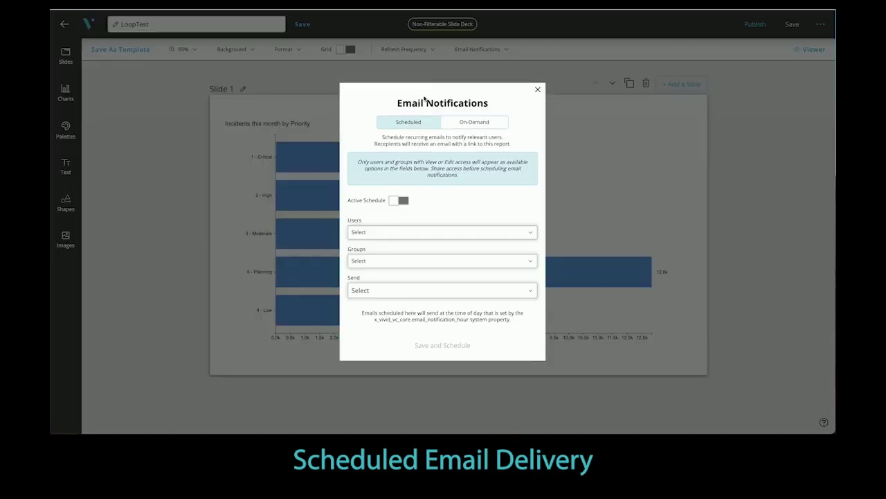
click(485, 124)
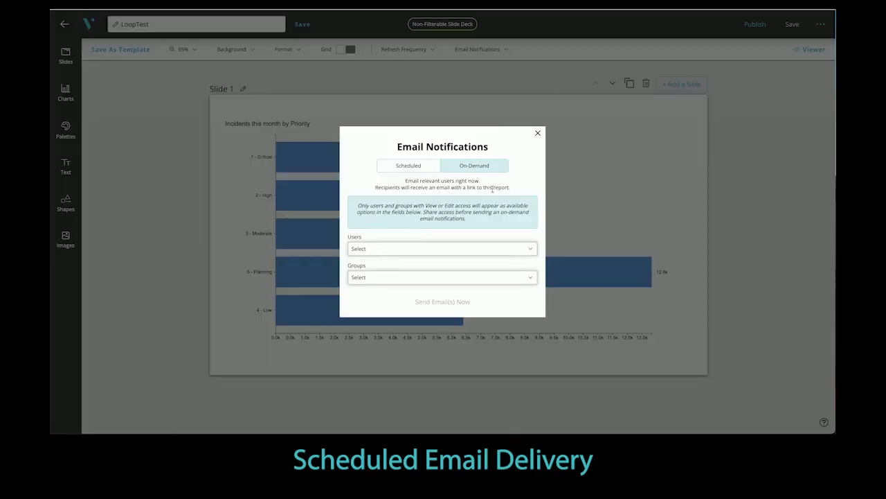
click(408, 166)
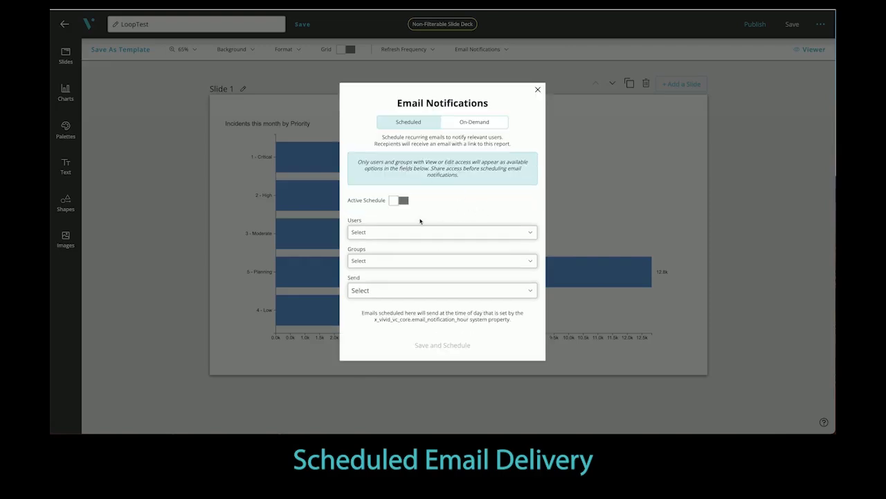
click(404, 201)
click(404, 201)
Step: Select the listed user as recipient of the scheduled emails and open the send frequency choices
click(427, 233)
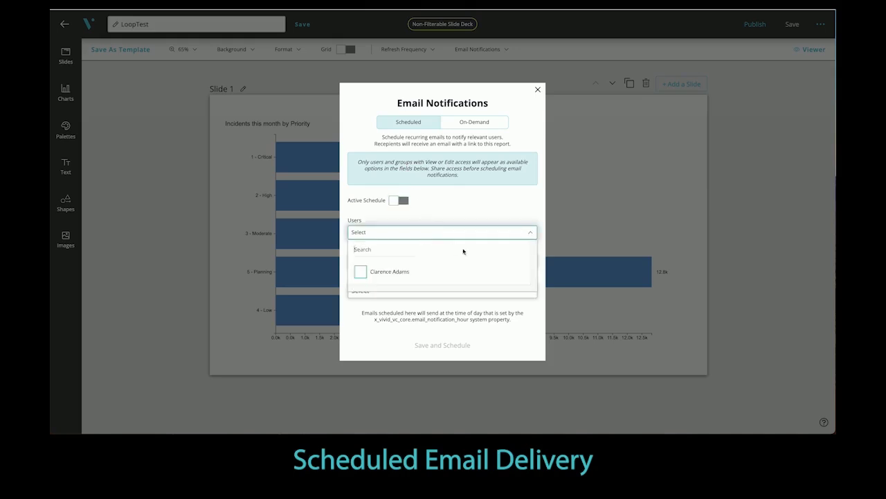
click(361, 271)
click(428, 234)
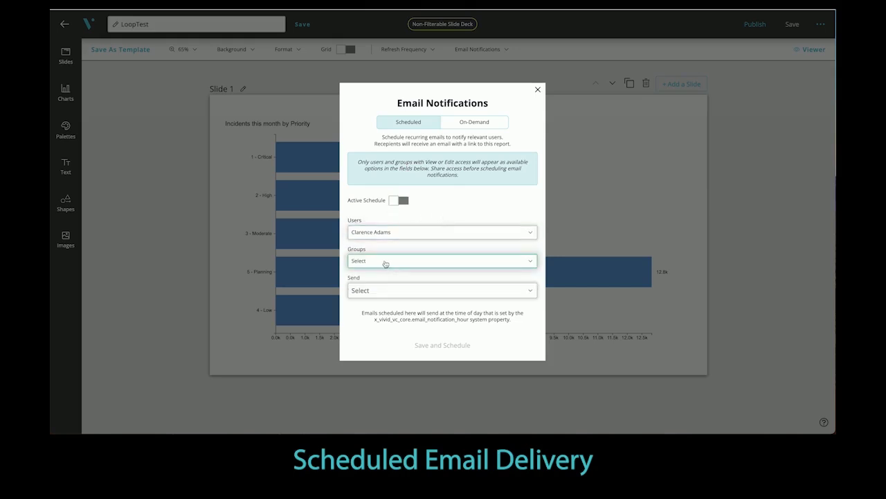
click(382, 292)
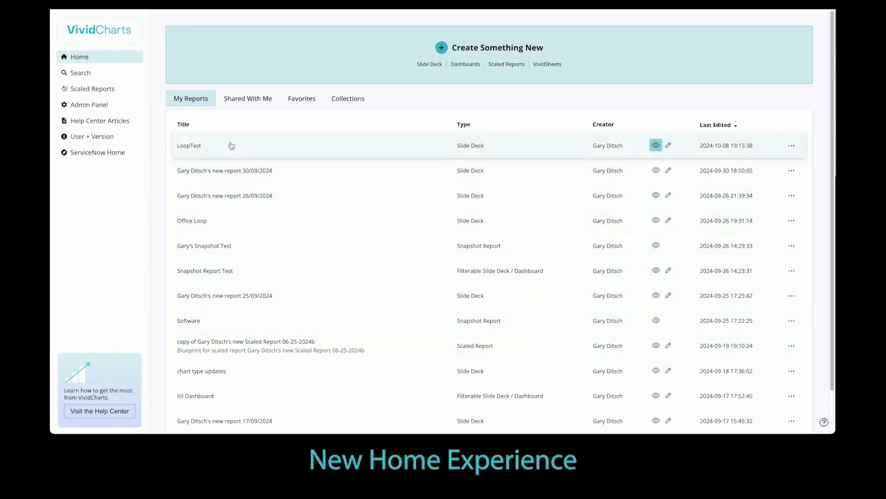
Step: Look through the home page's shared reports, collections and favorites lists
click(243, 103)
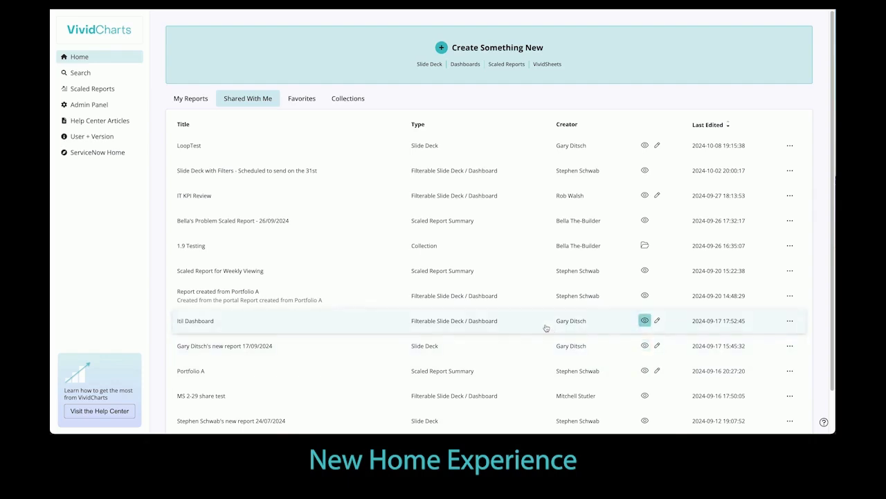
click(347, 100)
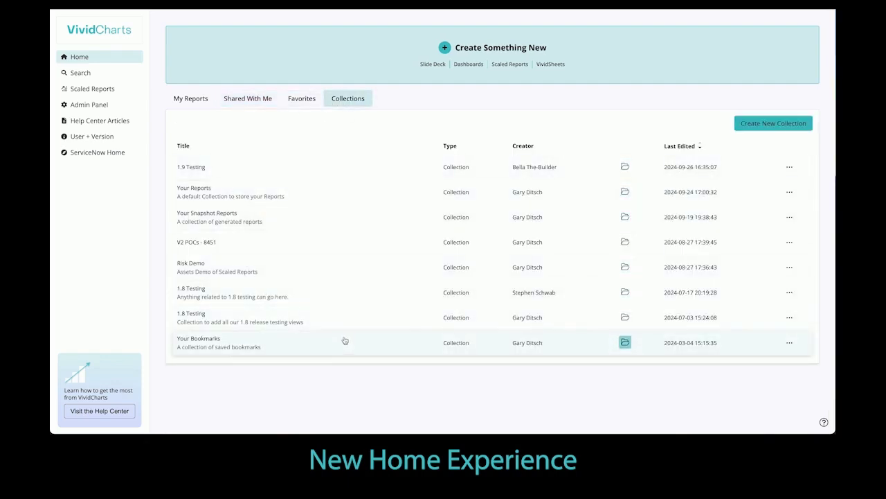
click(297, 101)
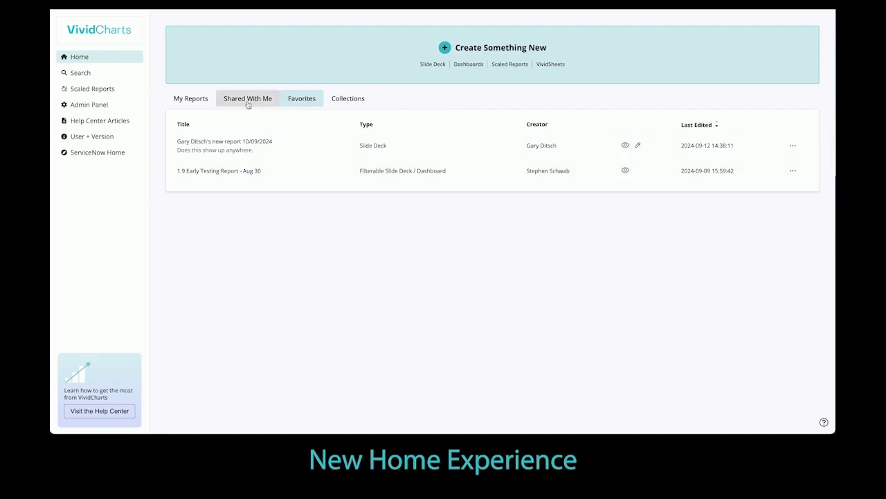
Step: Run a report search without a search term, covering tags, titles and descriptions
click(87, 75)
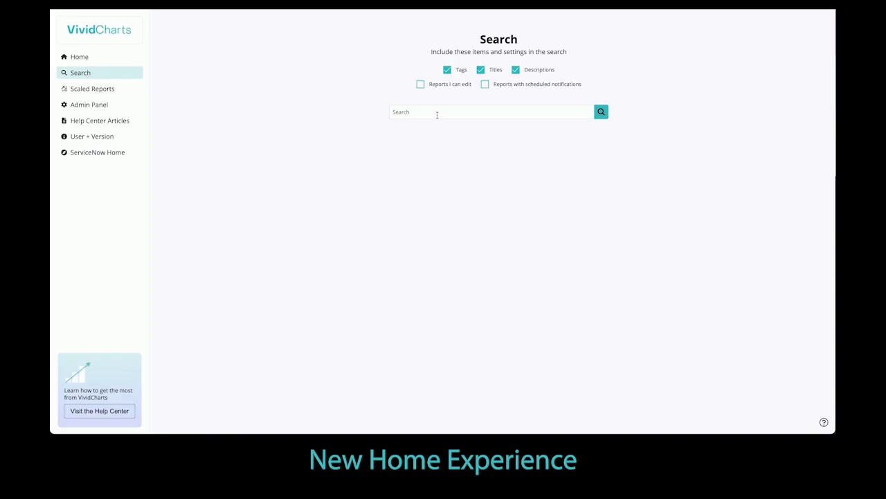
click(601, 115)
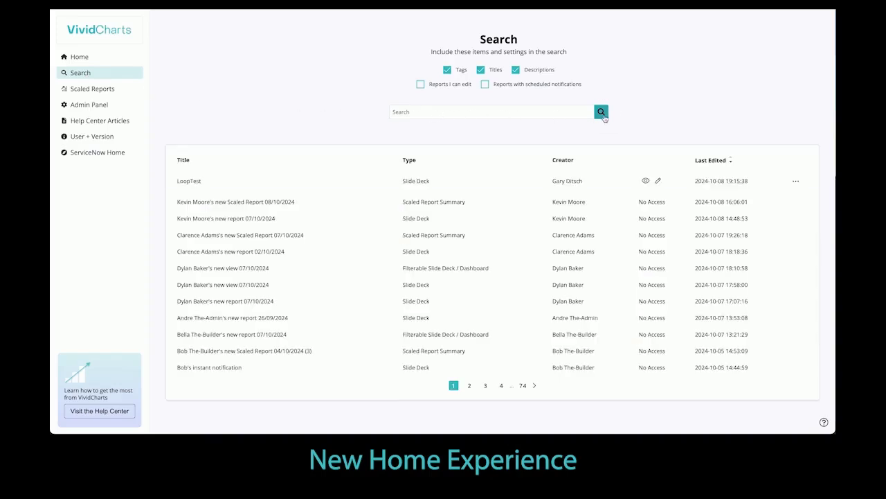